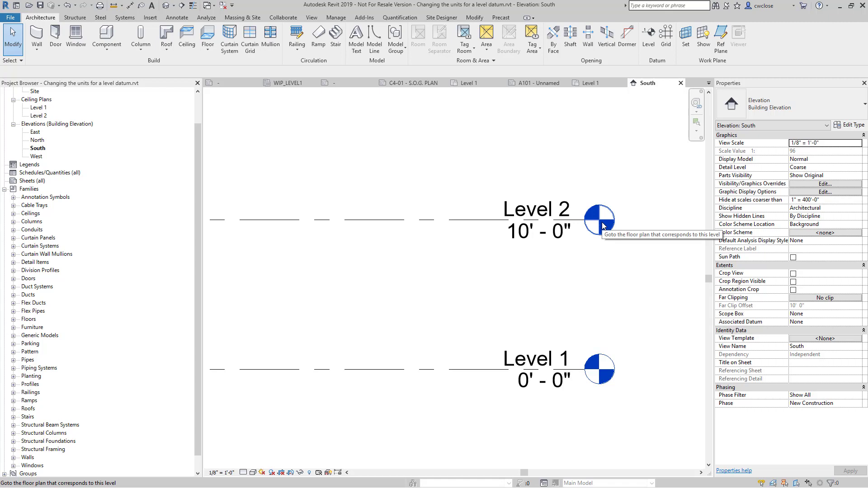
Check which head symbol is assigned in the type properties of the Level 2 datum, leaving them unchanged.
click(525, 226)
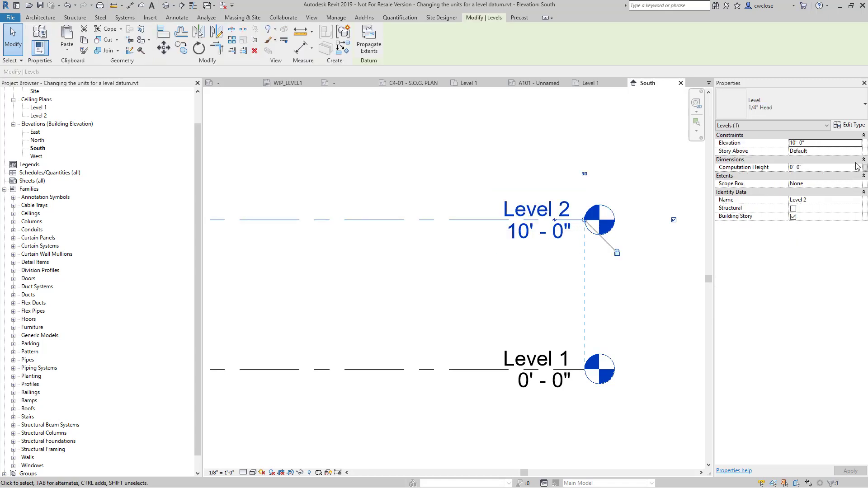
click(859, 128)
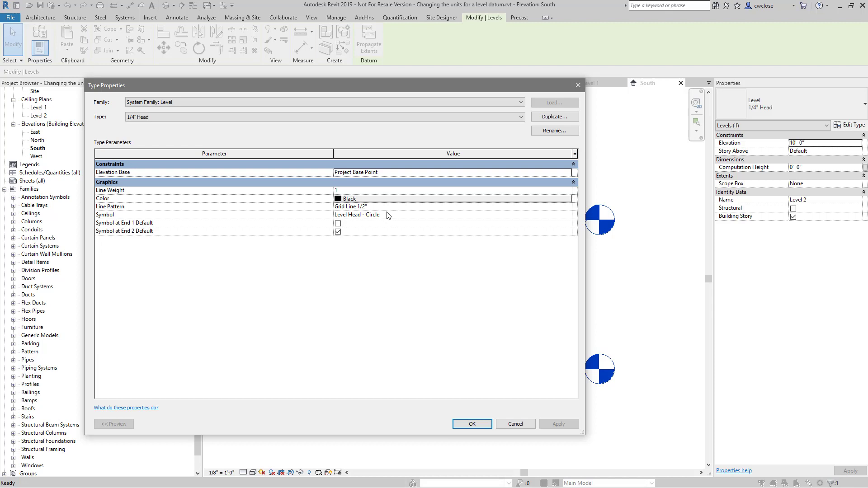
click(430, 214)
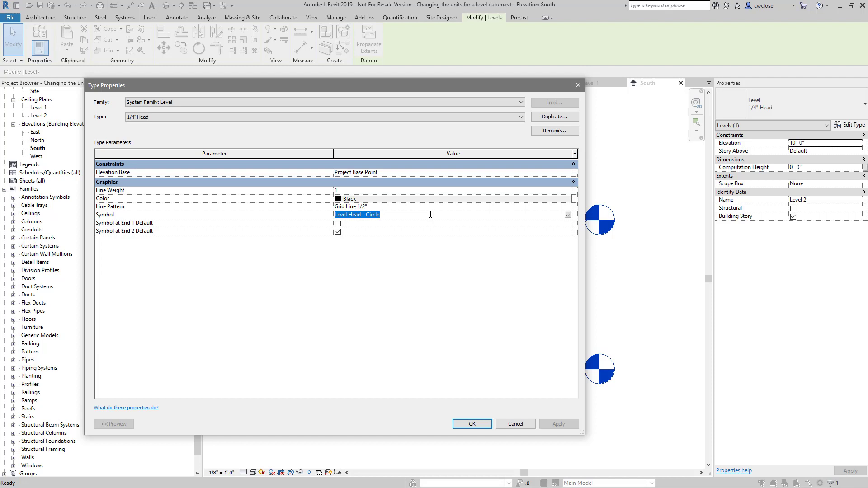
click(520, 425)
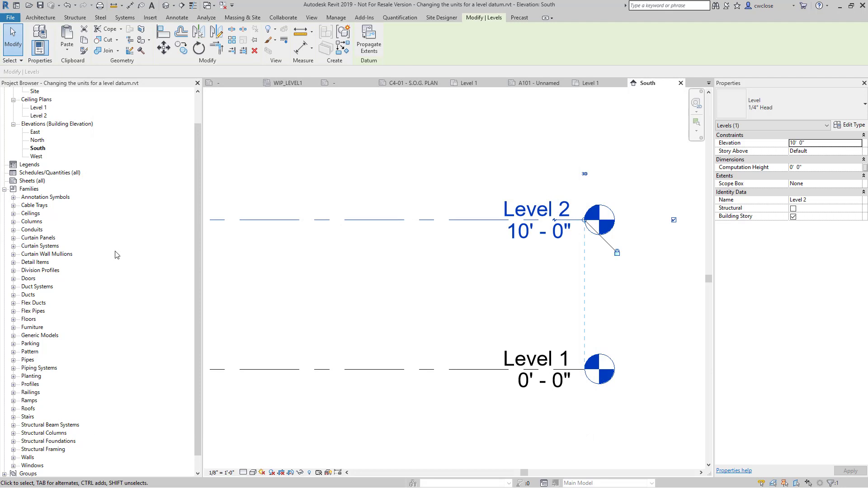
Search the project browser for "level head" to locate the level head annotation family.
right_click(50, 242)
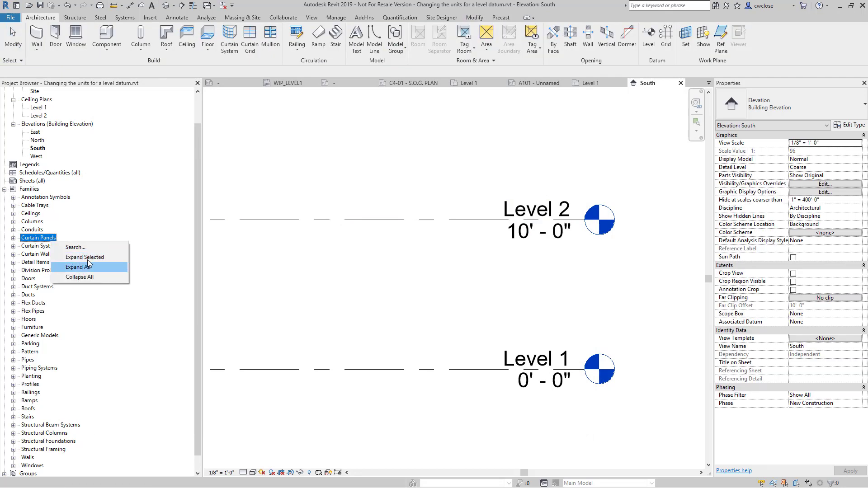
click(90, 247)
text(level)
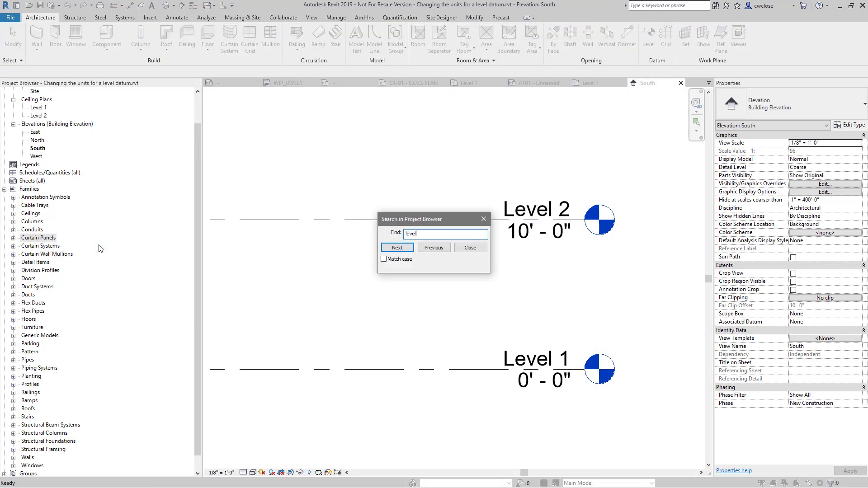
text( head)
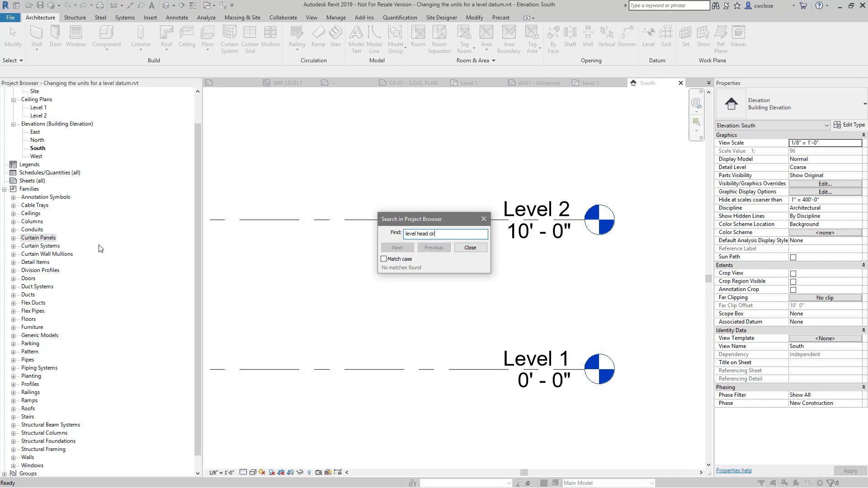
key(BackSpace)
key(Return)
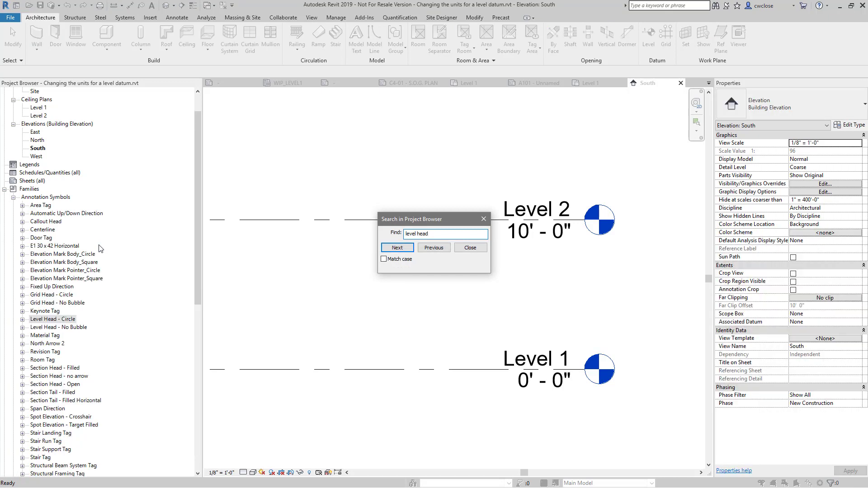
click(484, 219)
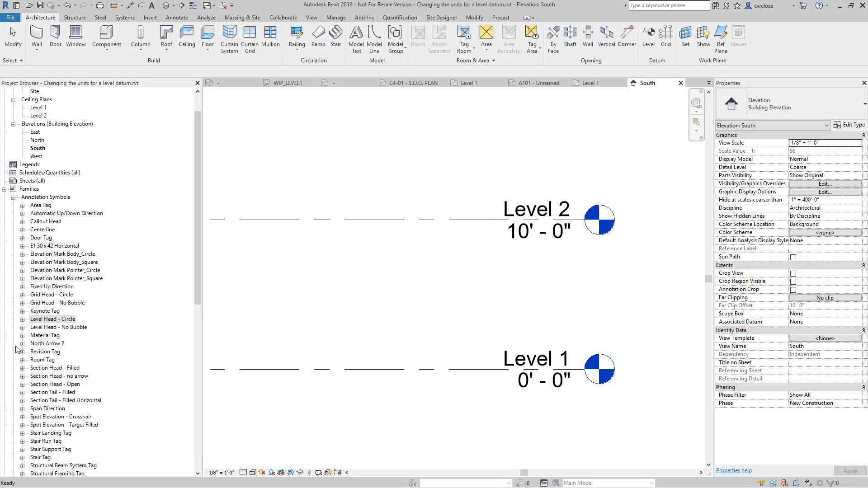
Review the type properties of the Level Head - Circle type under its annotation family without changing them.
click(22, 319)
click(67, 327)
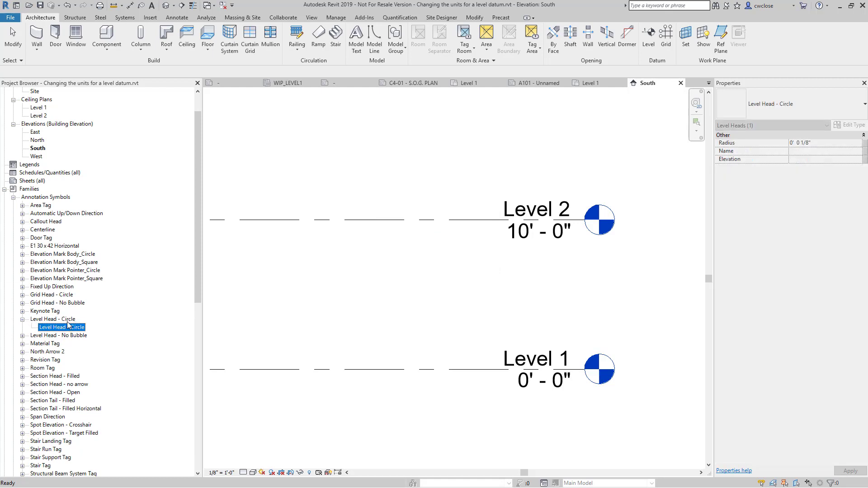
right_click(68, 319)
right_click(58, 327)
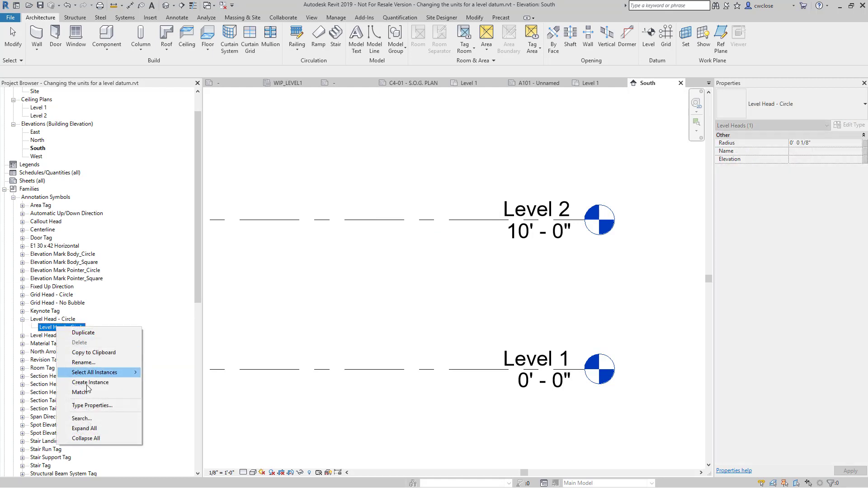
click(89, 405)
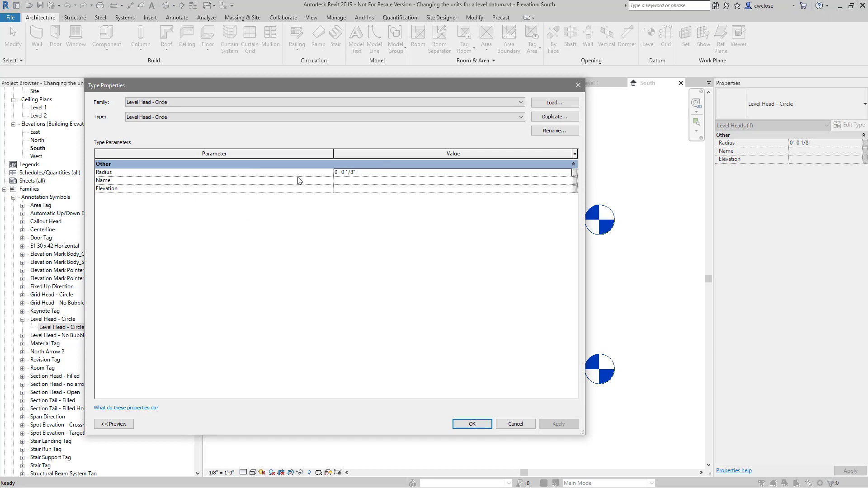
click(516, 424)
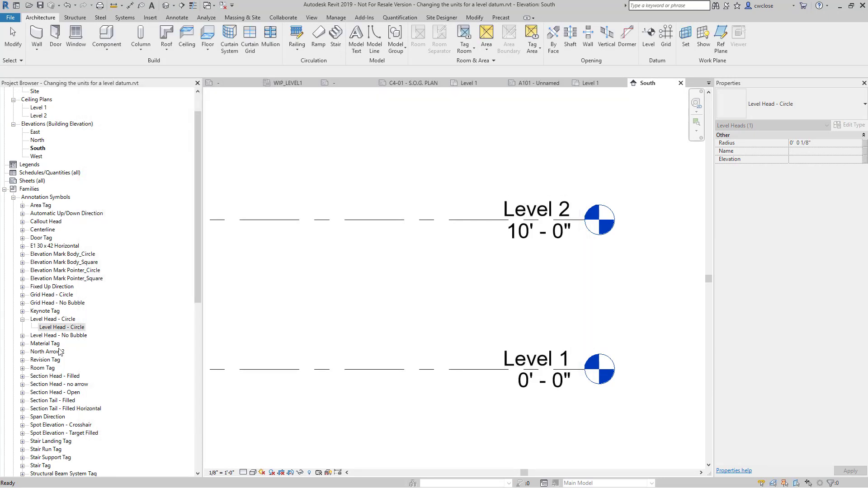
Open the Level Head - Circle family for editing and save it as a new family named Level Head - Circle2.rfa.
right_click(67, 319)
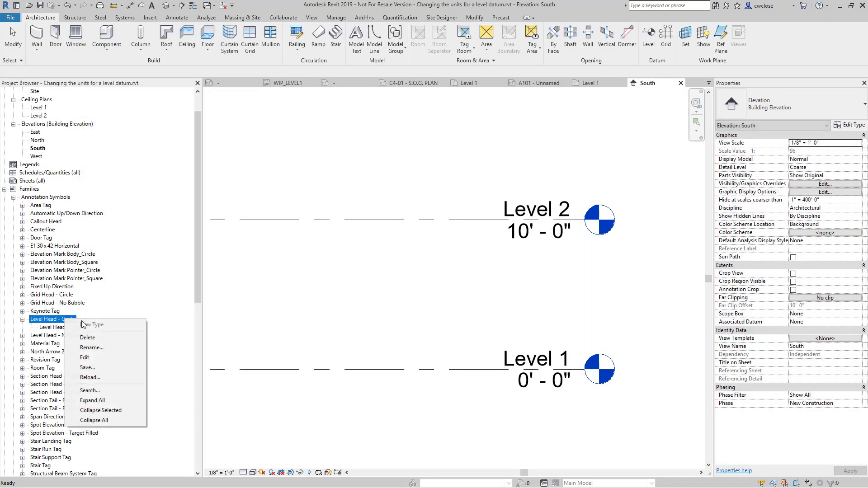
click(104, 357)
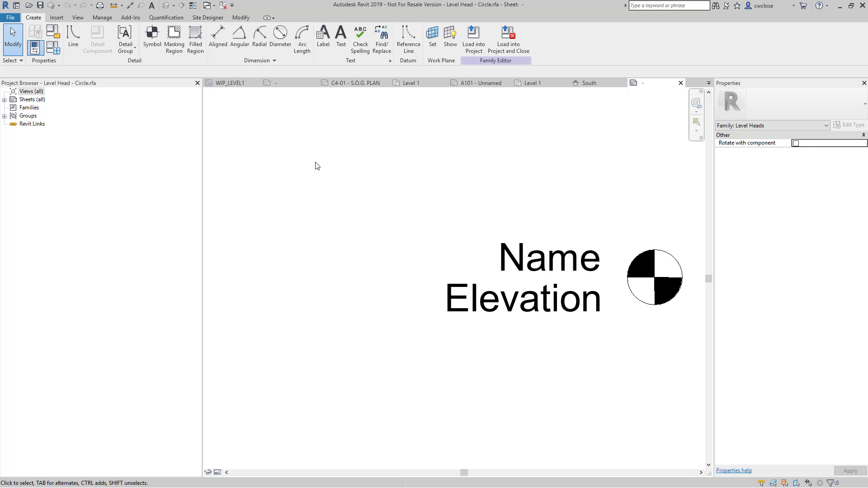
click(10, 18)
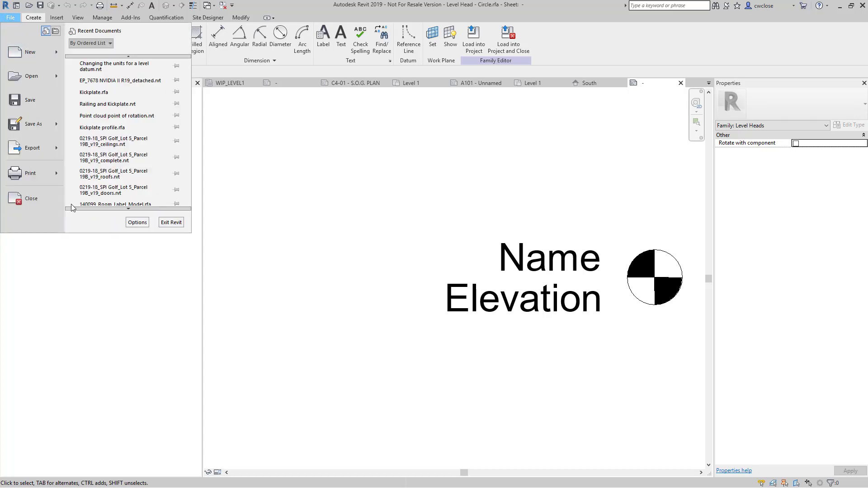
mouse_move(41, 124)
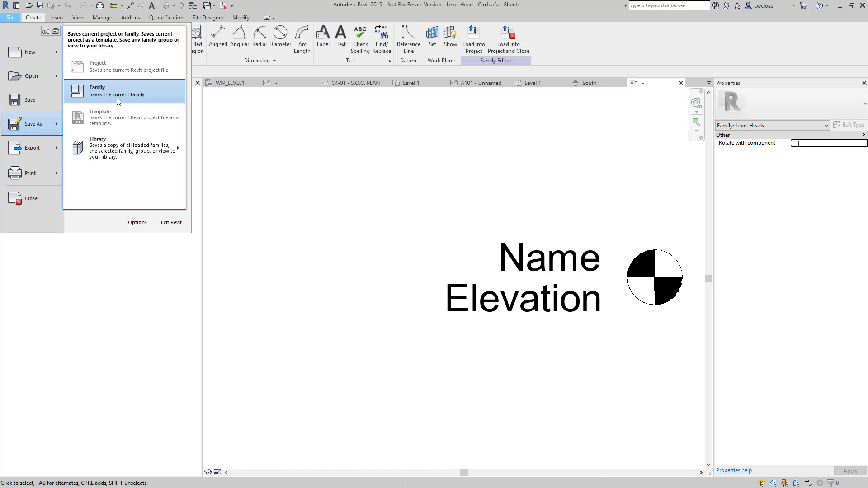
click(119, 93)
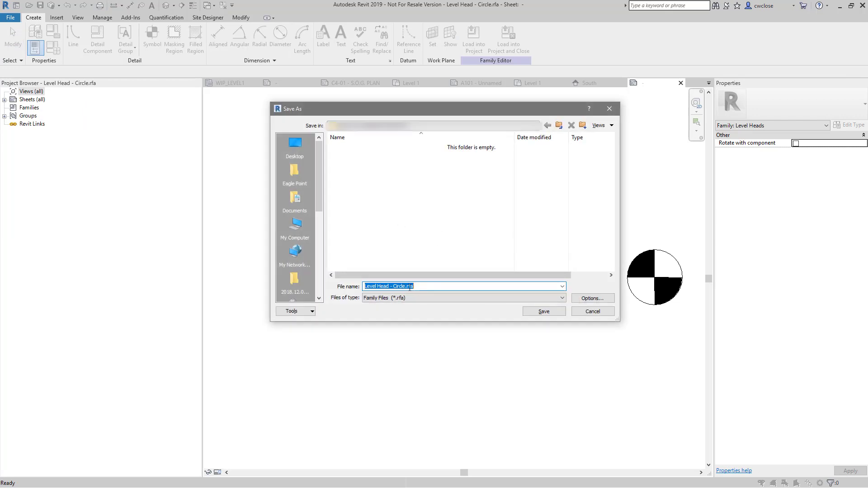
click(406, 286)
text(2)
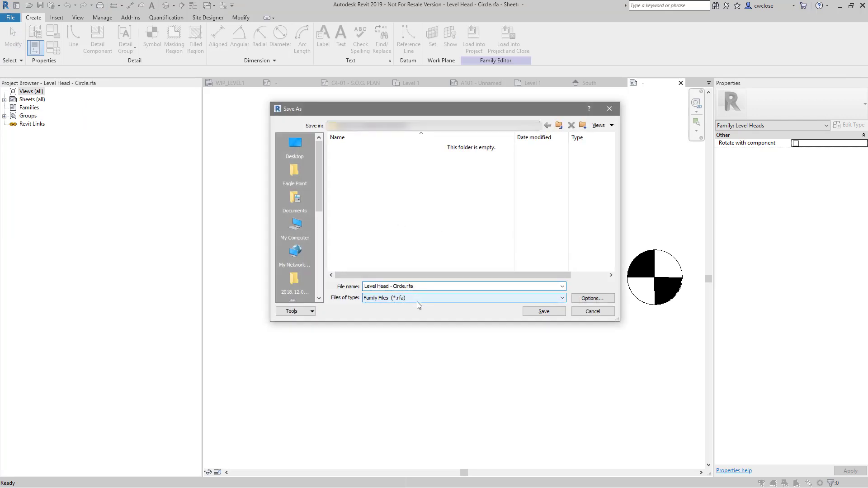
click(541, 312)
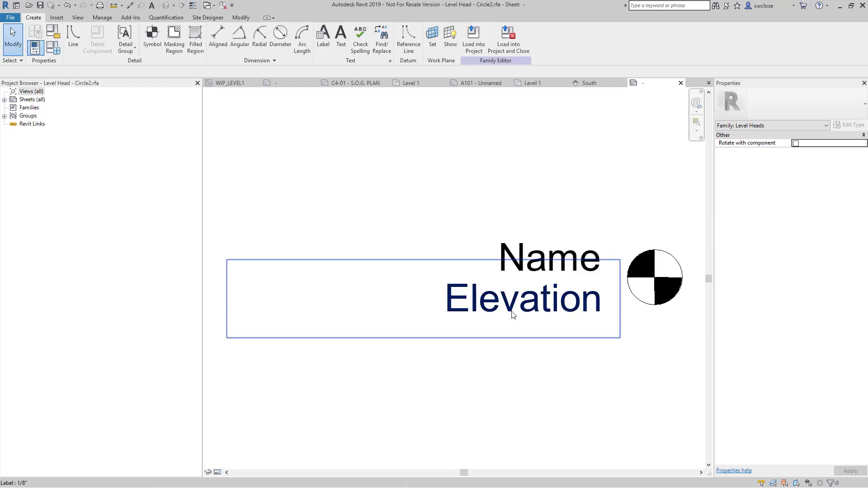
Edit the Elevation label and turn off Use project settings in the format of its Elevation parameter.
click(537, 311)
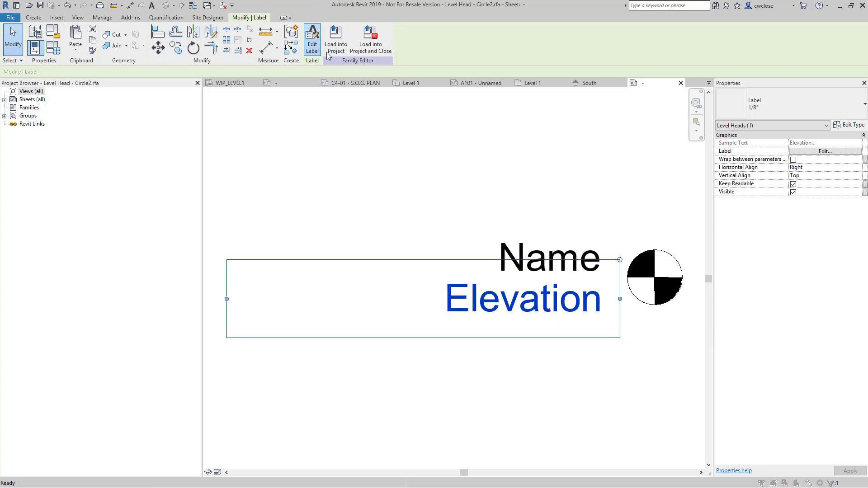
click(312, 40)
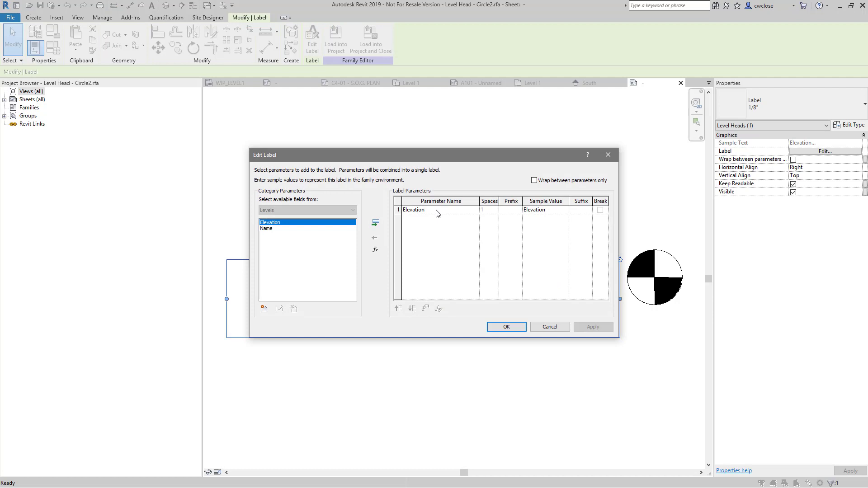
click(398, 209)
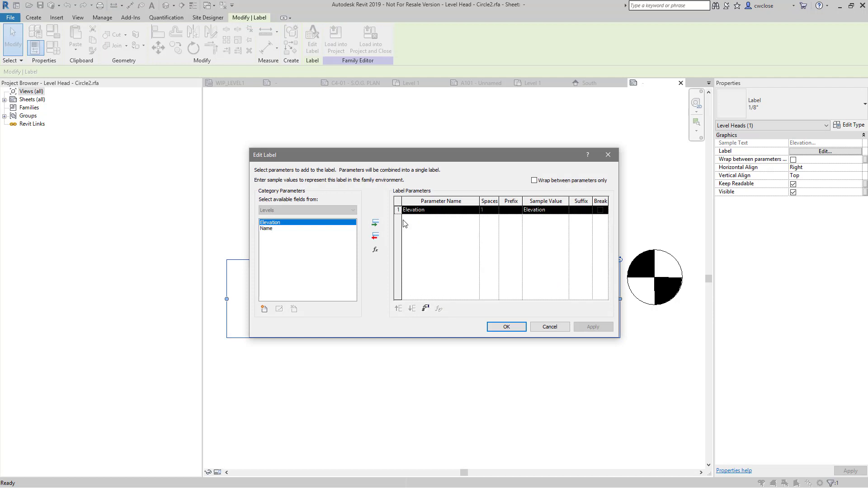
click(425, 309)
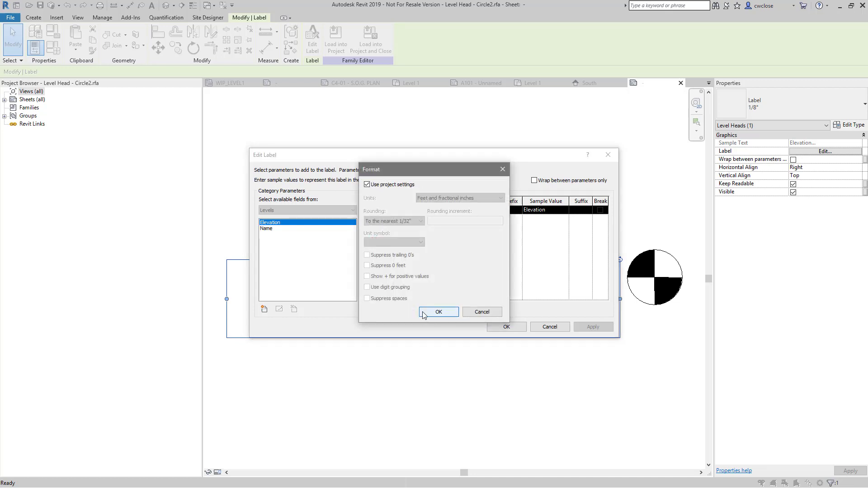
click(381, 185)
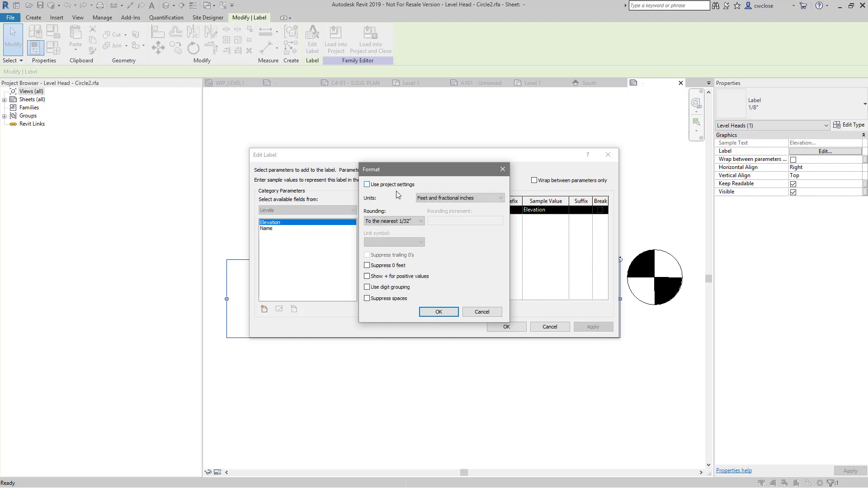
Format the Elevation parameter as Decimal feet with 2 decimal places and unit symbol None, and accept the label changes.
click(460, 200)
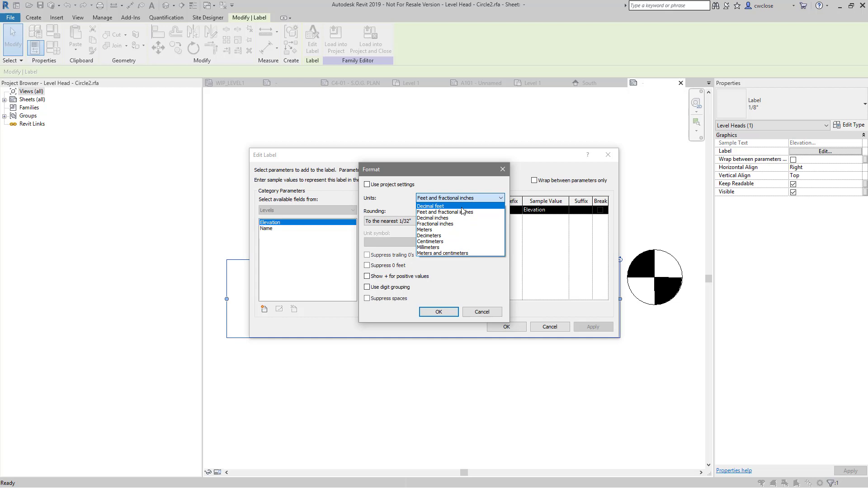
click(462, 207)
click(406, 221)
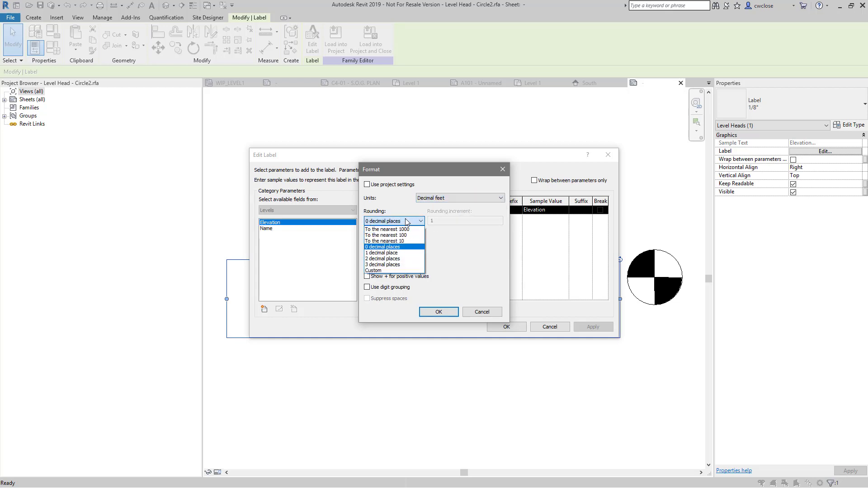
click(401, 259)
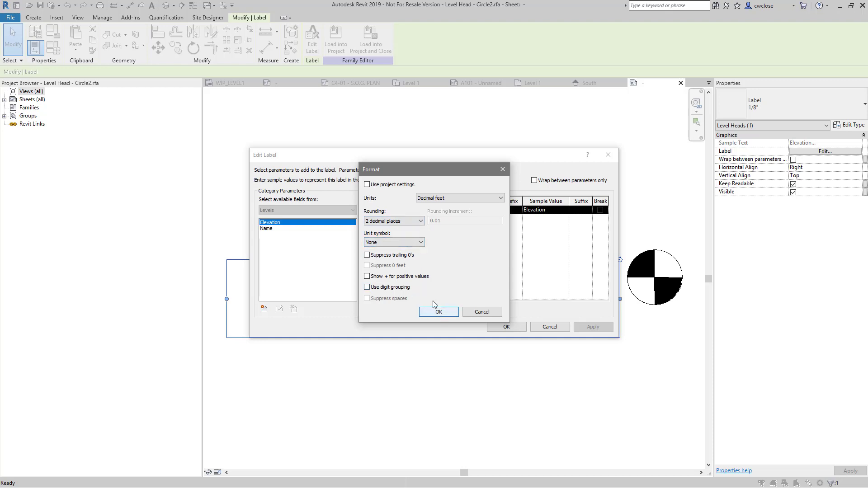
click(410, 243)
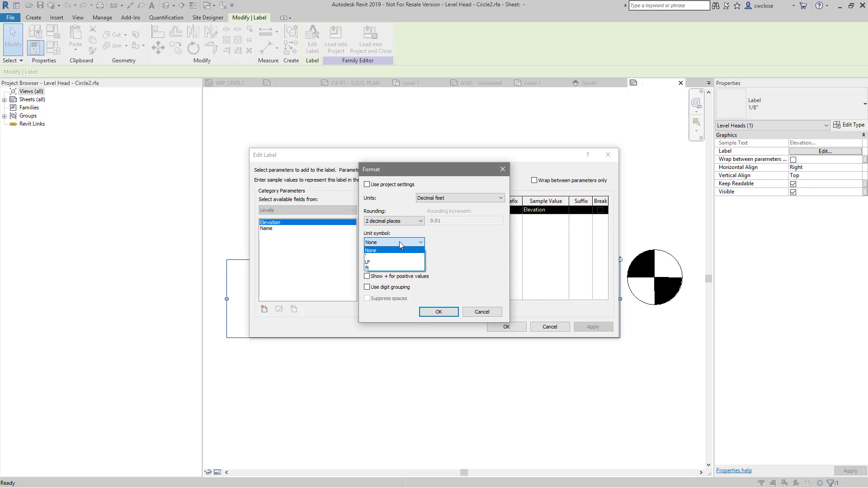
click(392, 250)
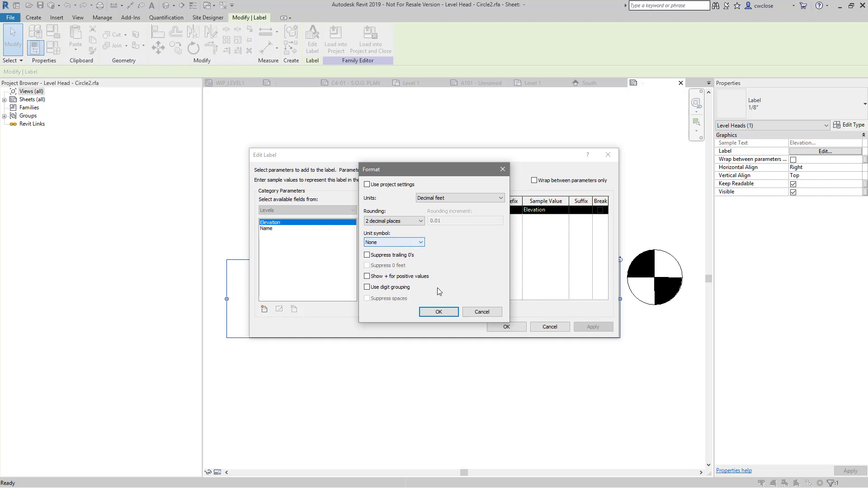
click(440, 312)
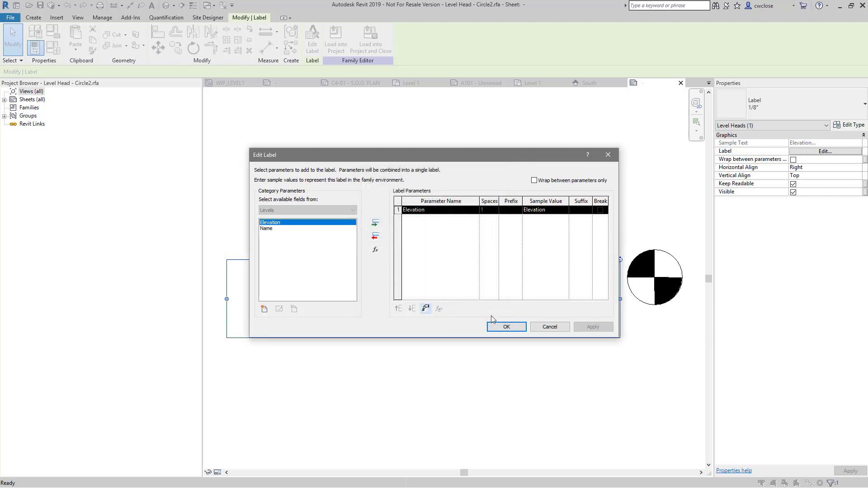
click(501, 325)
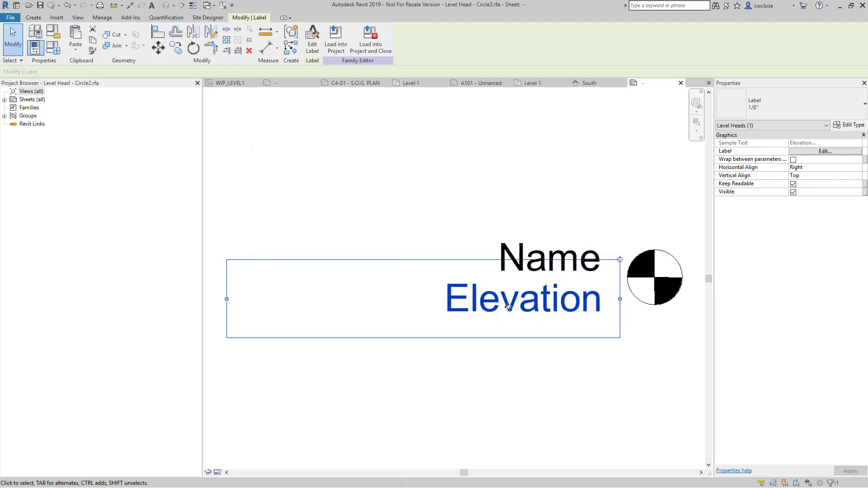
Load the edited level head family into Project3 only, excluding EP_7678 NVIDIA II R19_detached.rvt.
click(339, 47)
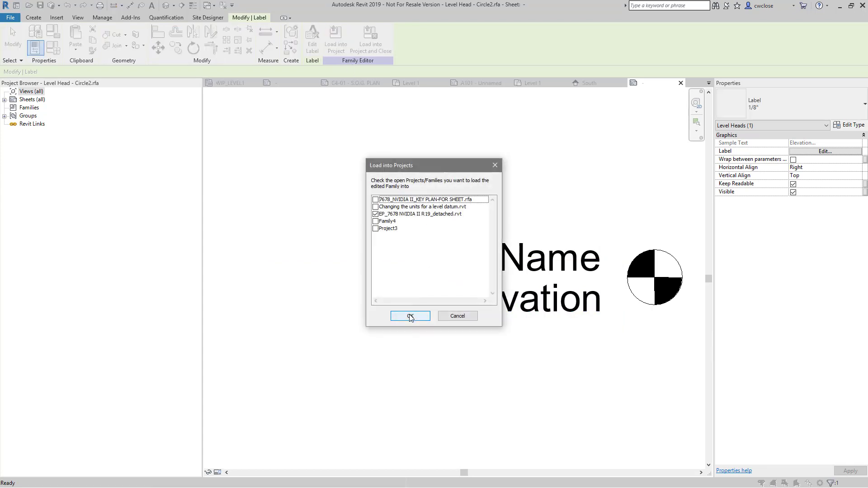
click(375, 214)
click(376, 228)
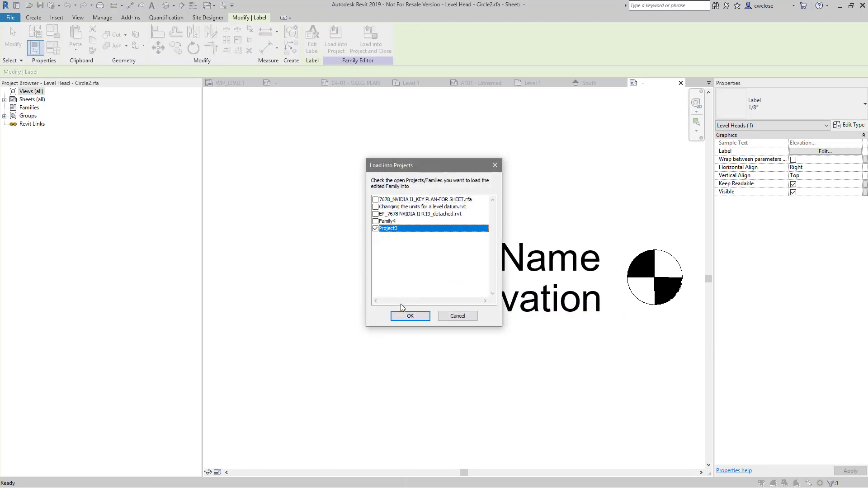
click(408, 316)
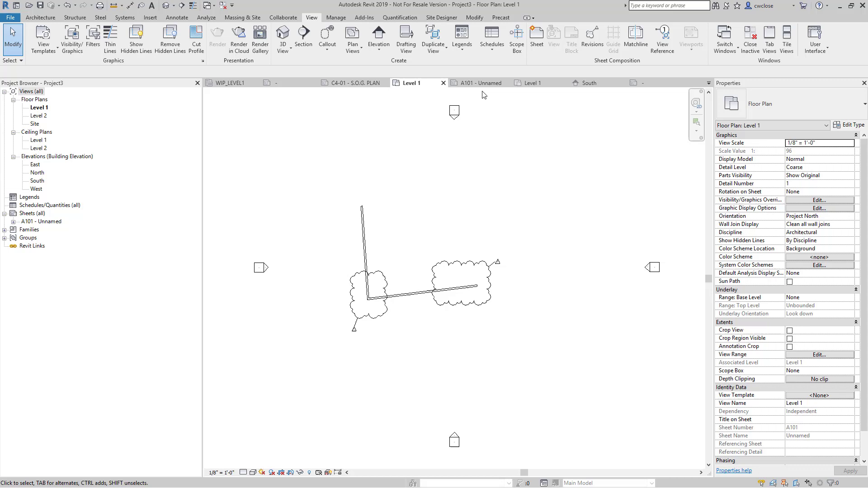
Load the Level Head - Circle2 family into Changing the units for a level datum.rvt only, excluding Project3.
click(606, 85)
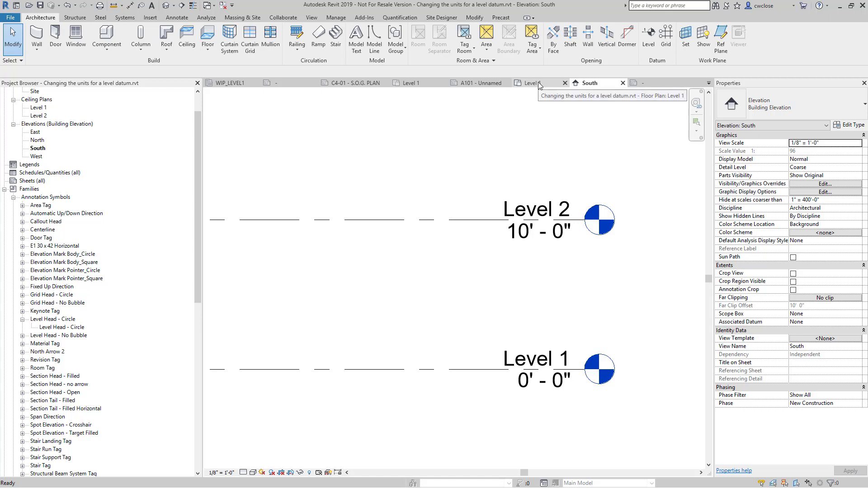
click(644, 85)
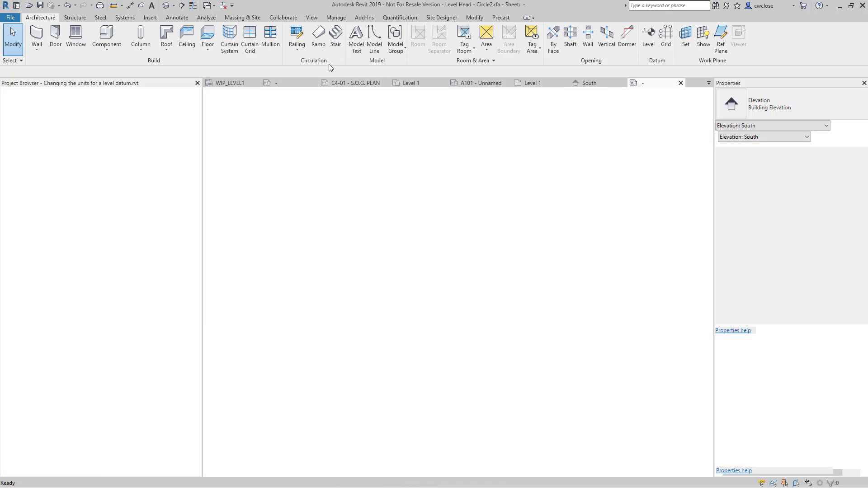
click(315, 40)
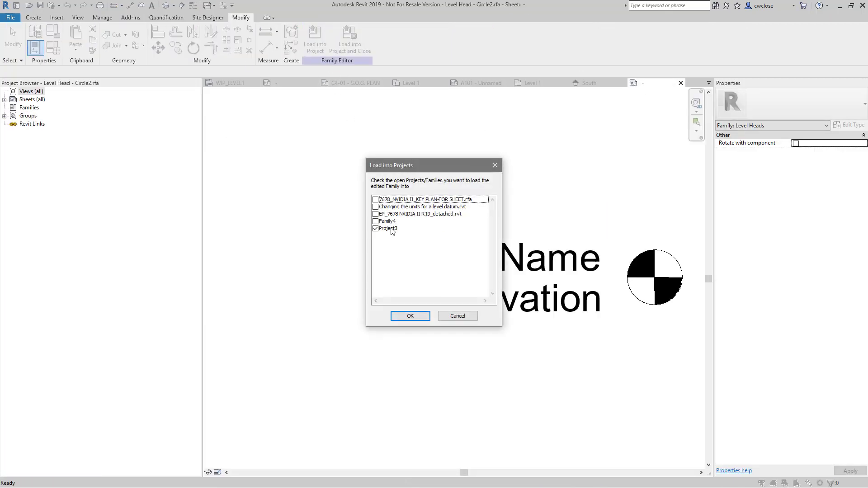
click(375, 228)
click(376, 207)
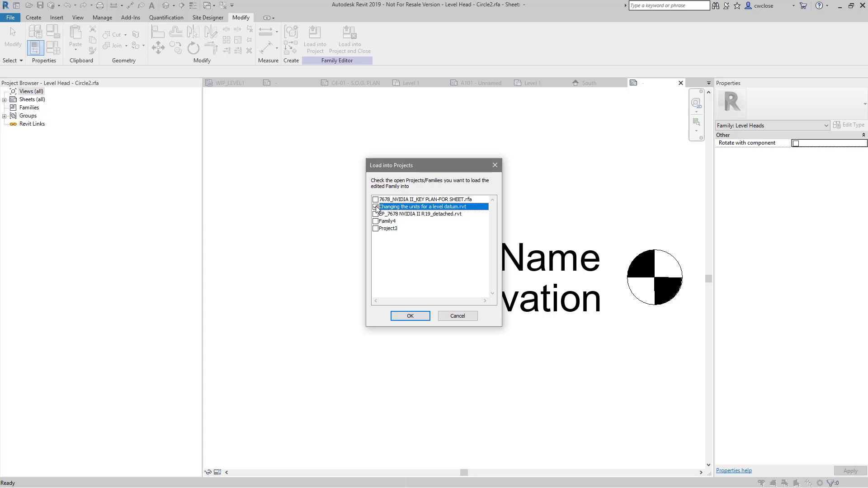
click(423, 315)
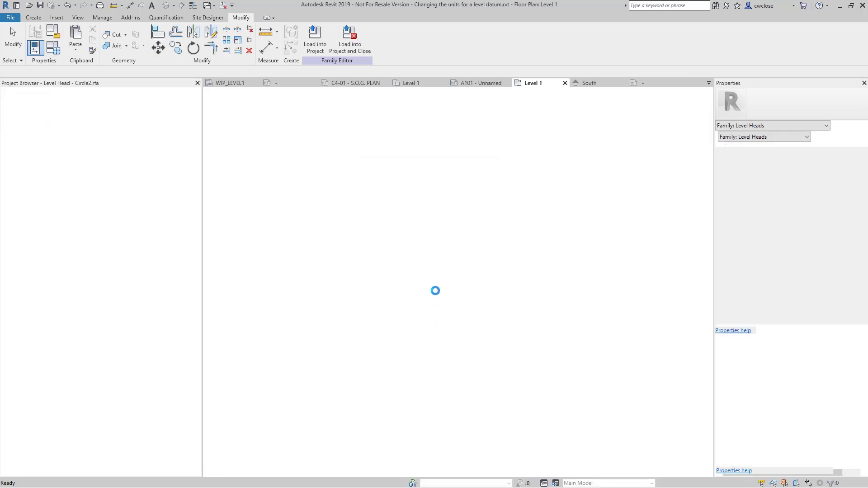
Open the South elevation view and display the type properties of the Level 2 datum.
double_click(466, 438)
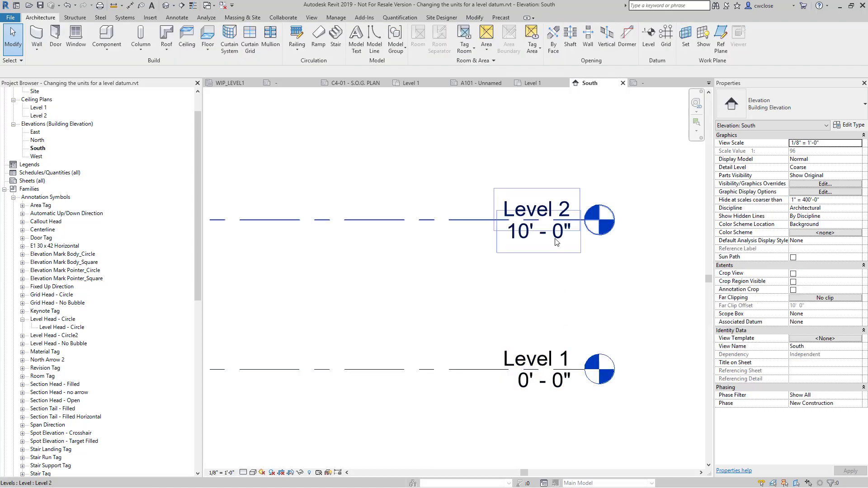
click(473, 225)
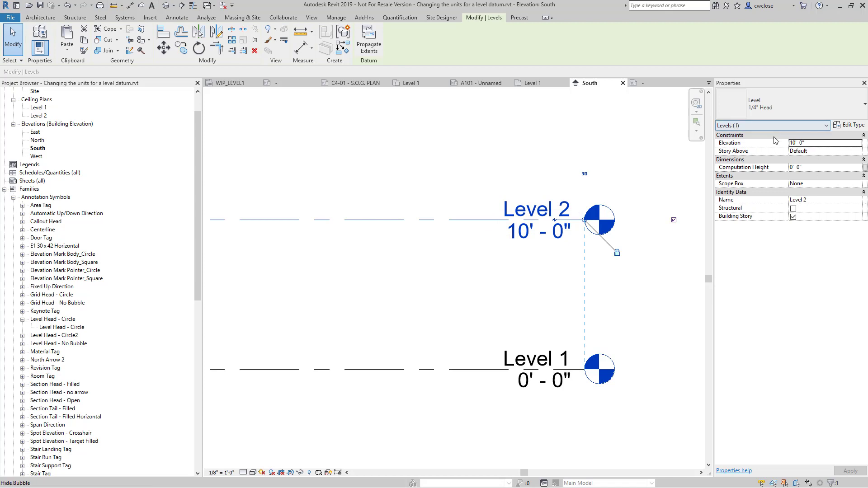
click(851, 126)
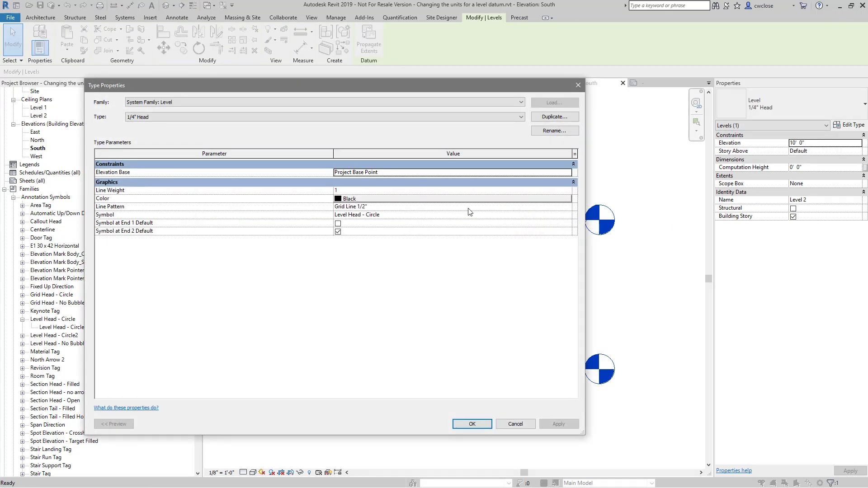
Try to duplicate the level type under the name 1/4" Head, without the suggested suffix 2.
click(554, 117)
click(424, 241)
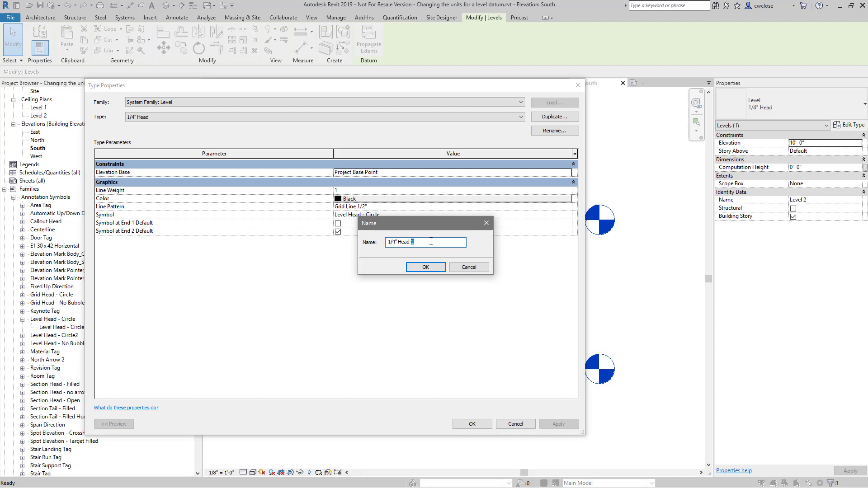
key(BackSpace)
click(425, 267)
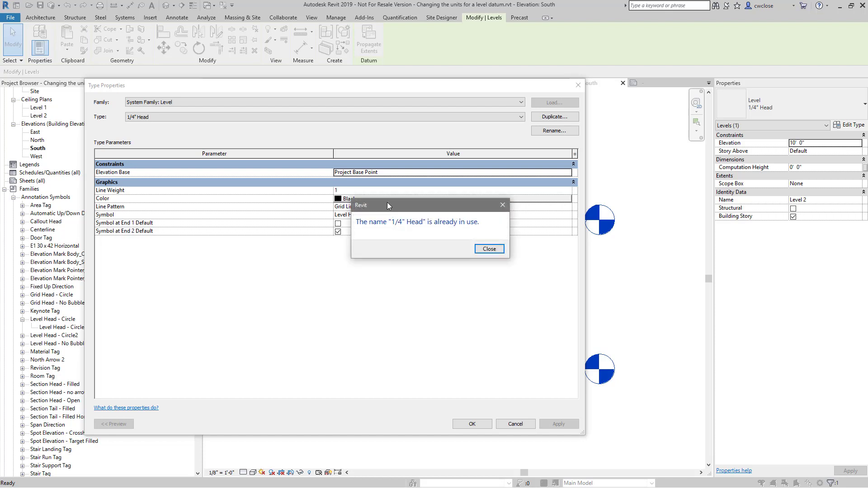
click(475, 249)
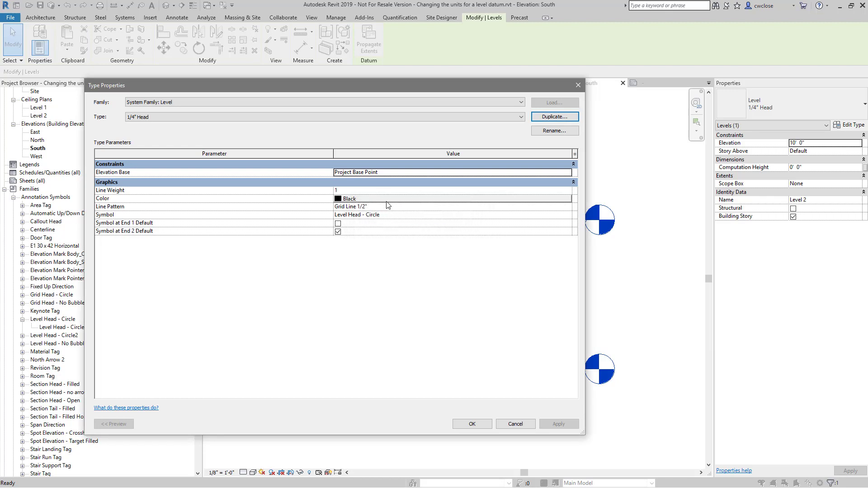
Set the Symbol of the 1/4" Head level type to Level Head - Circle2, apply it and deselect the level.
click(418, 215)
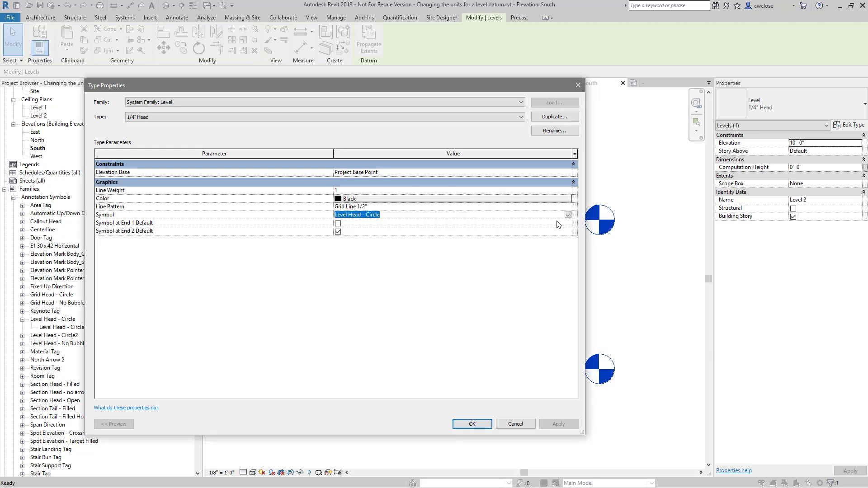
click(568, 214)
click(382, 240)
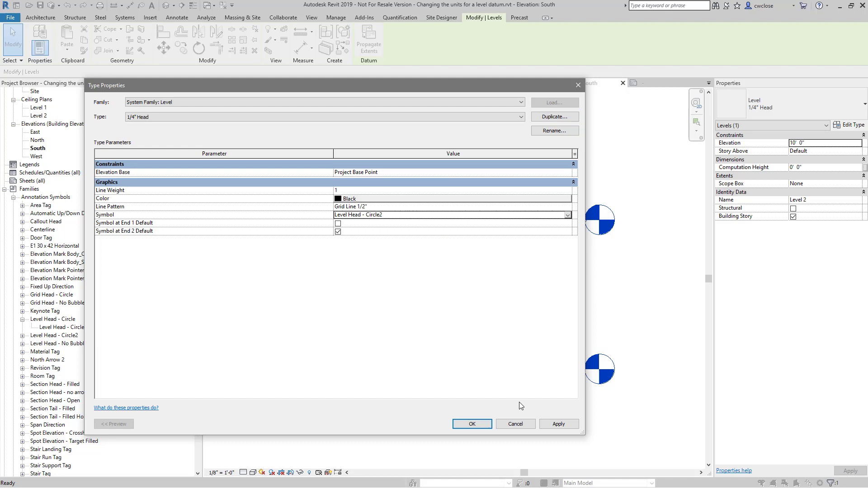
click(559, 423)
click(471, 423)
click(534, 411)
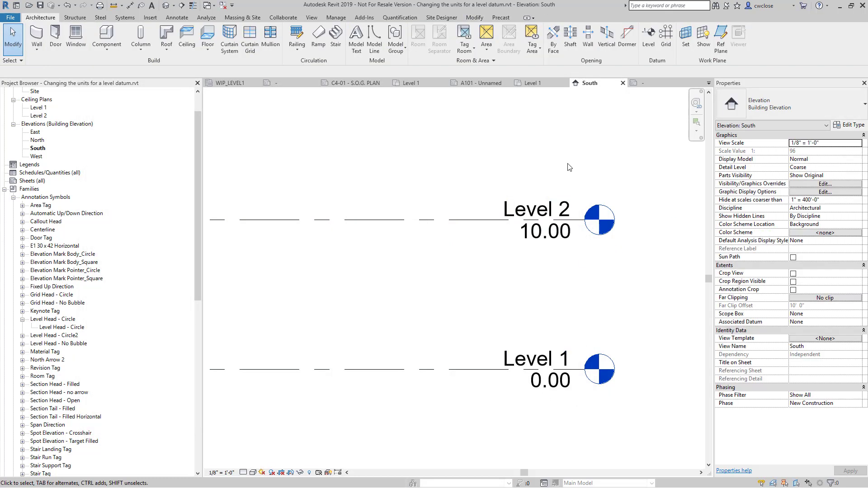